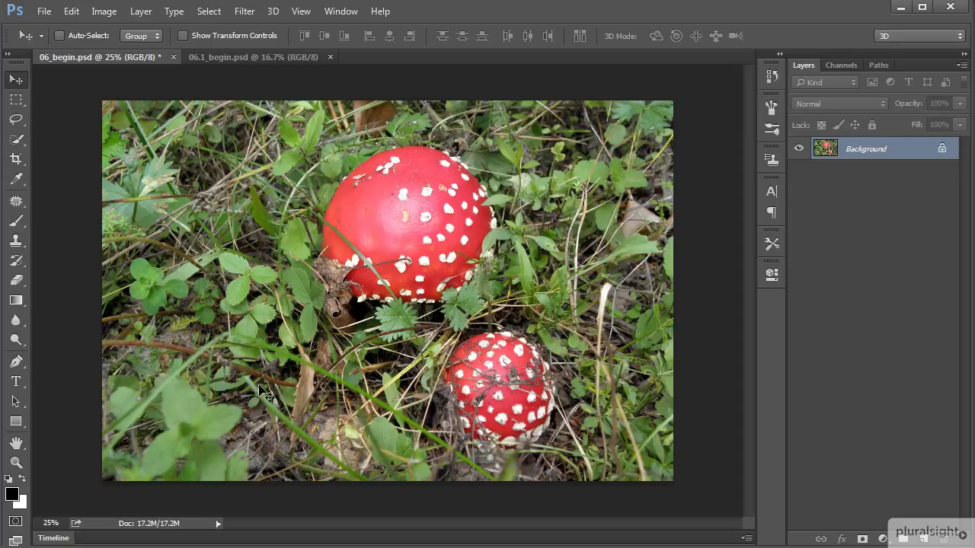
Outline the small mushroom loosely with the Content-Aware Move tool and add a new empty layer above the Background
click(17, 204)
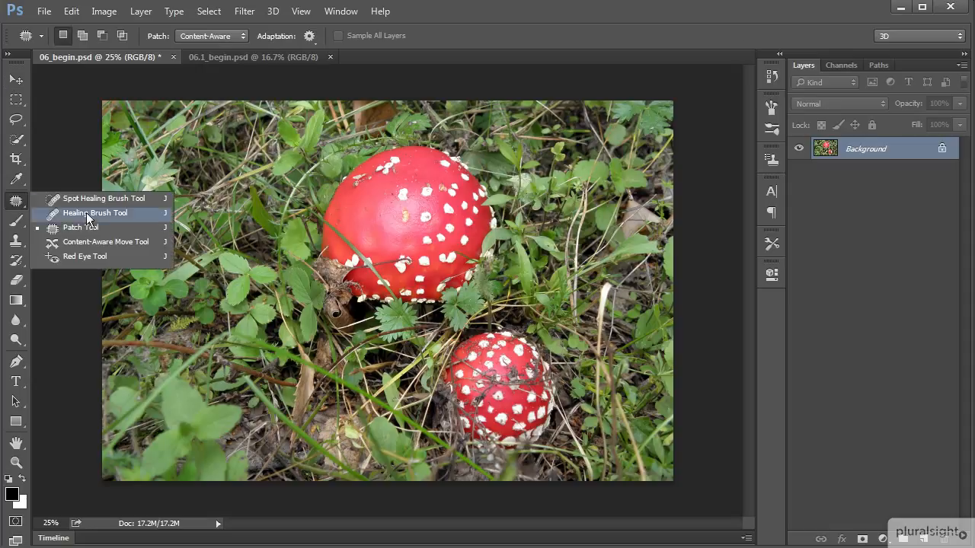
click(130, 244)
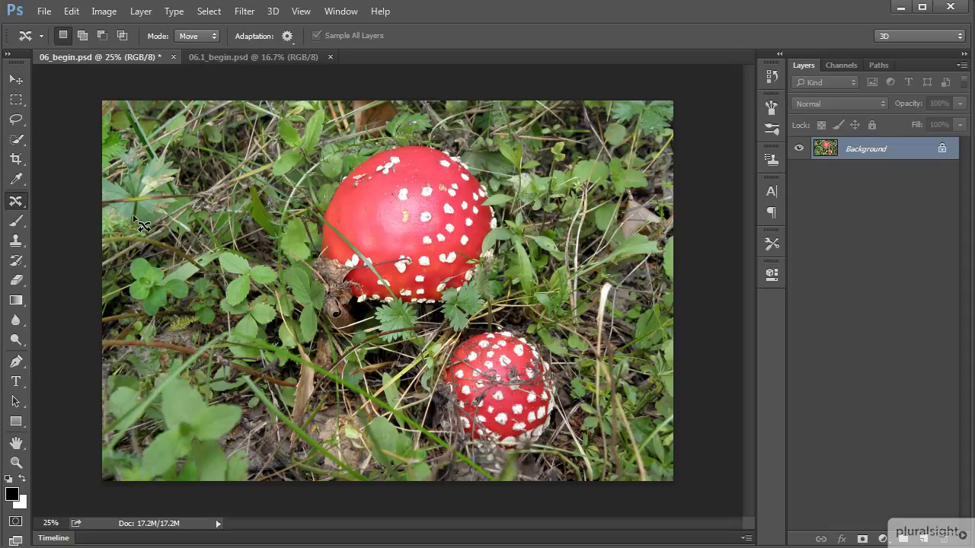
mouse_move(491, 331)
mouse_down()
mouse_move(431, 347)
mouse_move(421, 413)
mouse_move(440, 451)
mouse_move(503, 472)
mouse_move(565, 447)
mouse_move(573, 404)
mouse_move(568, 370)
mouse_move(515, 326)
mouse_up()
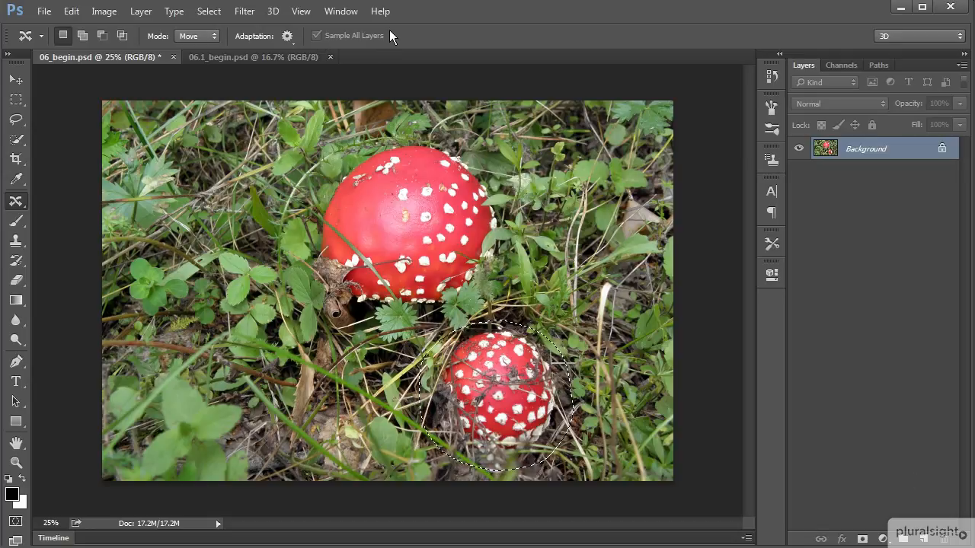
click(923, 540)
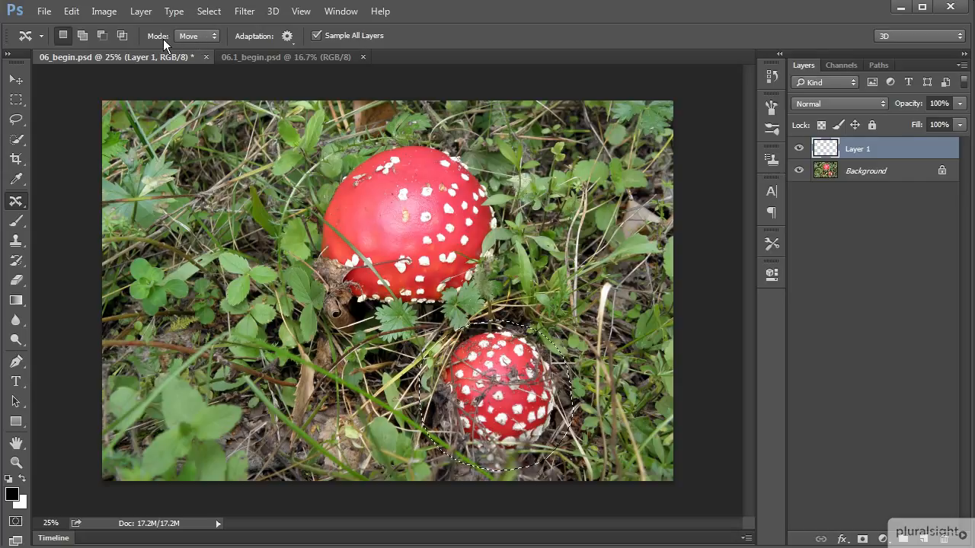
Try moving the selected small mushroom to the photo's lower-left area in Move mode, inspect the result alone, and undo the move
click(214, 36)
click(215, 36)
drag(533, 397, 251, 362)
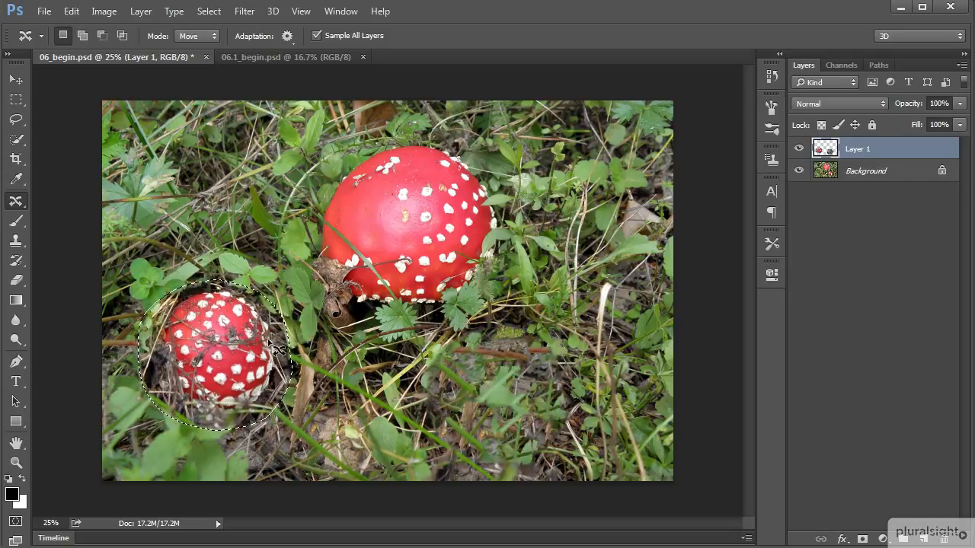
key(ctrl+d)
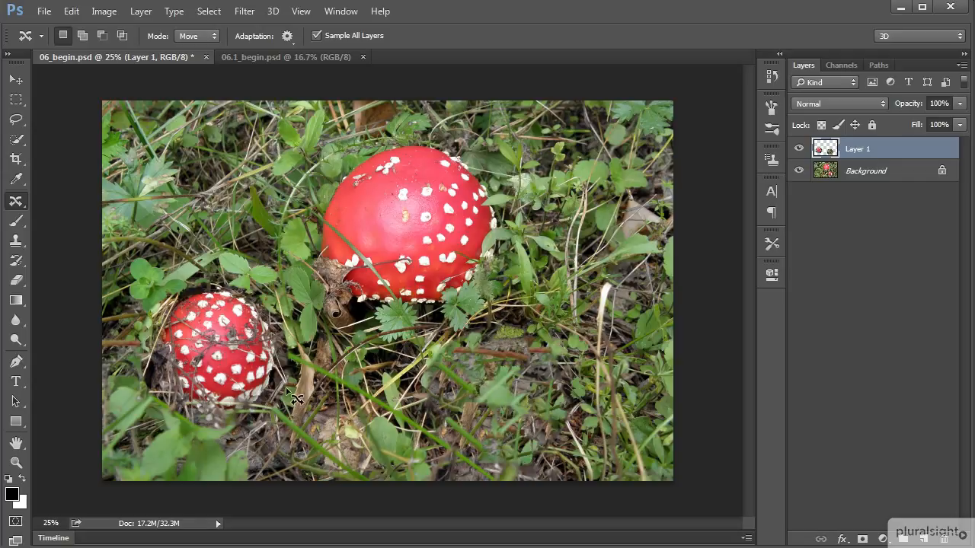
click(799, 171)
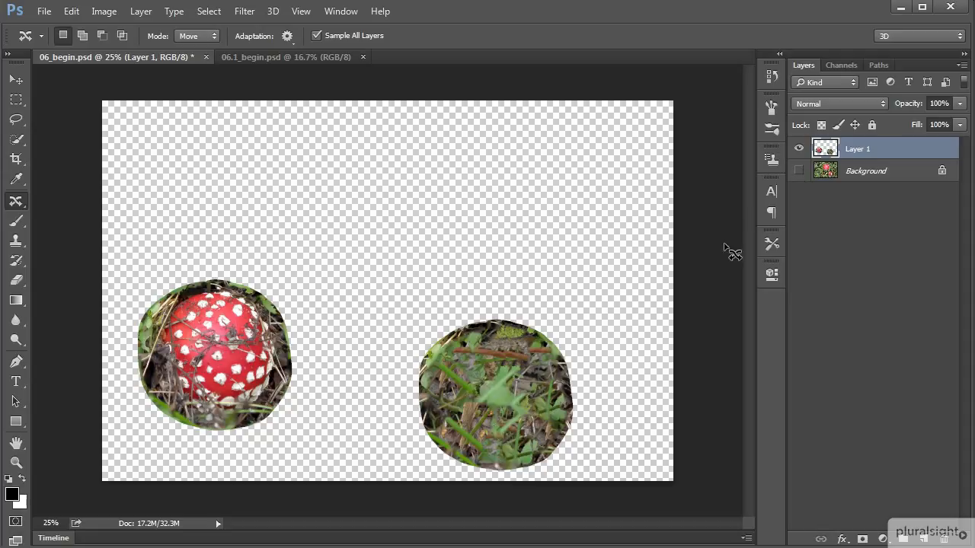
click(803, 172)
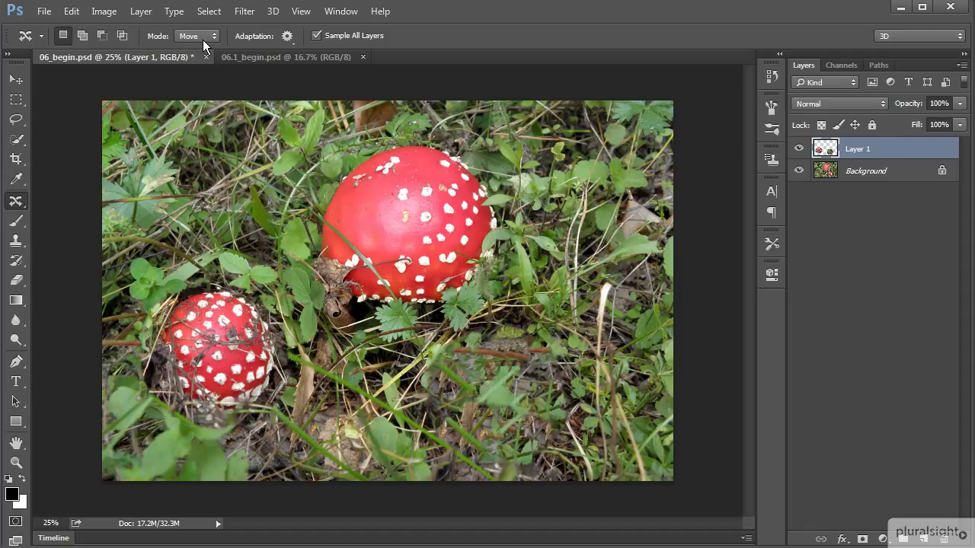
key(ctrl+alt+z)
key(ctrl+alt+z)
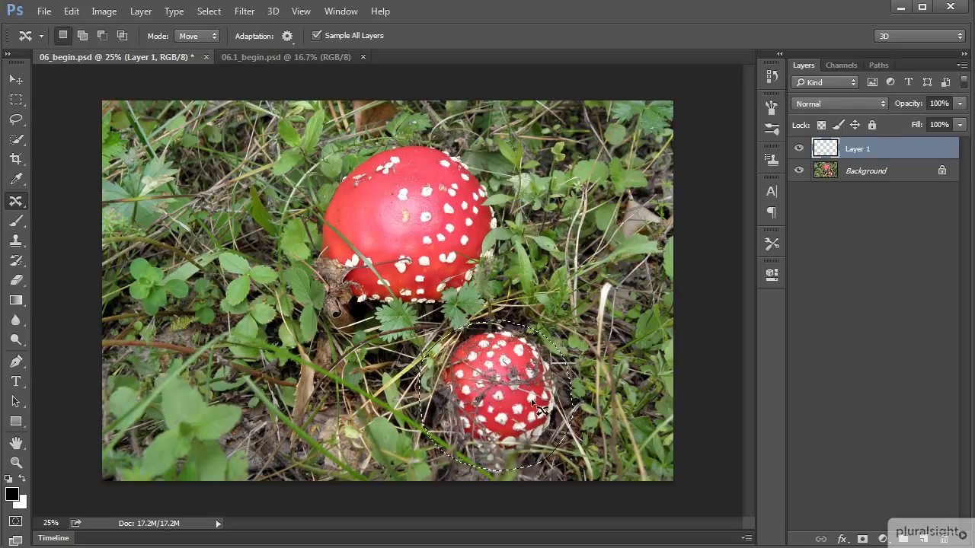
Set the adaptation Structure to 1, move the small mushroom to the photo's lower-left area, and deselect it
click(287, 36)
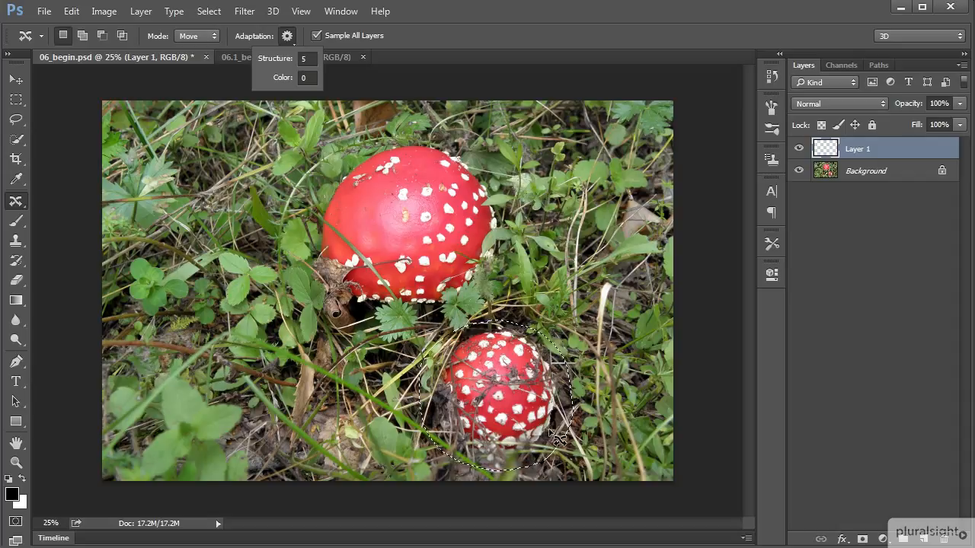
click(307, 58)
text(1)
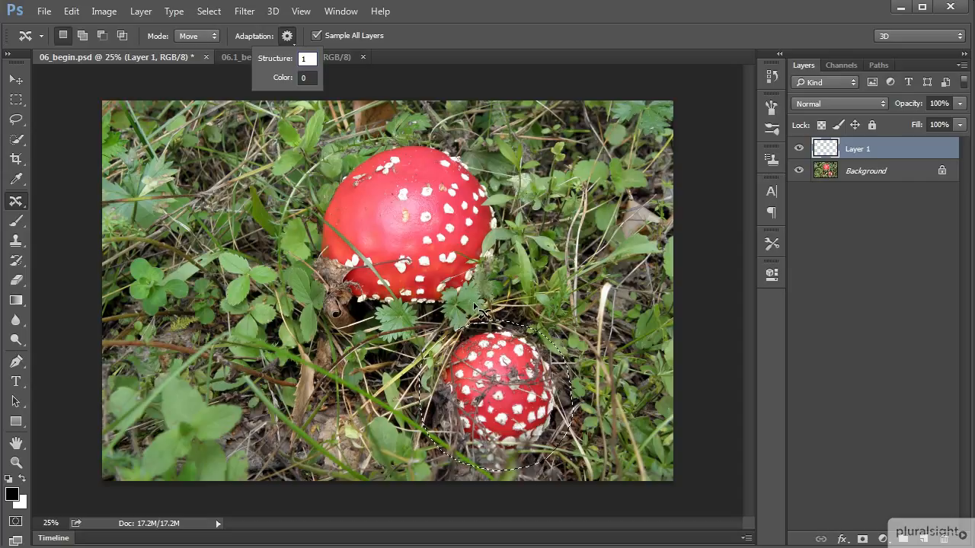
click(486, 304)
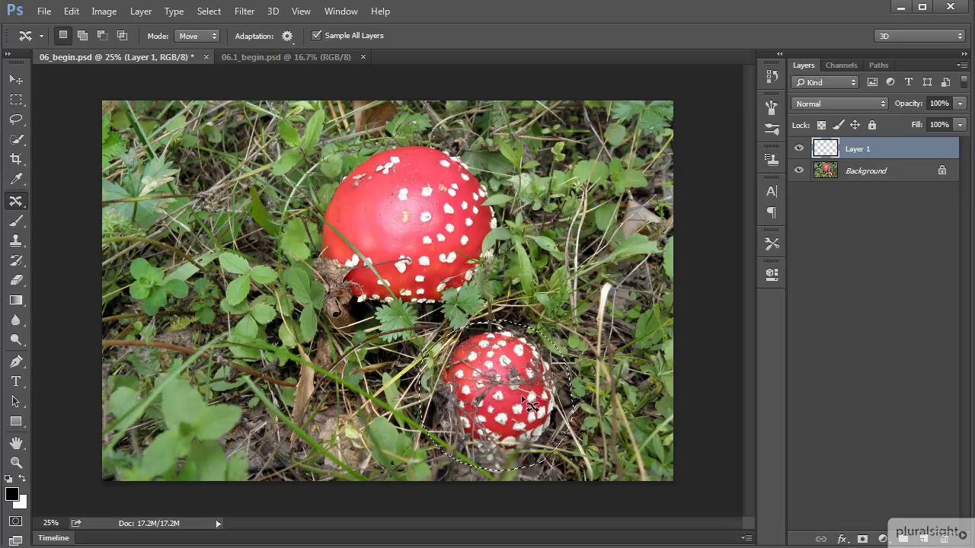
drag(515, 403, 243, 366)
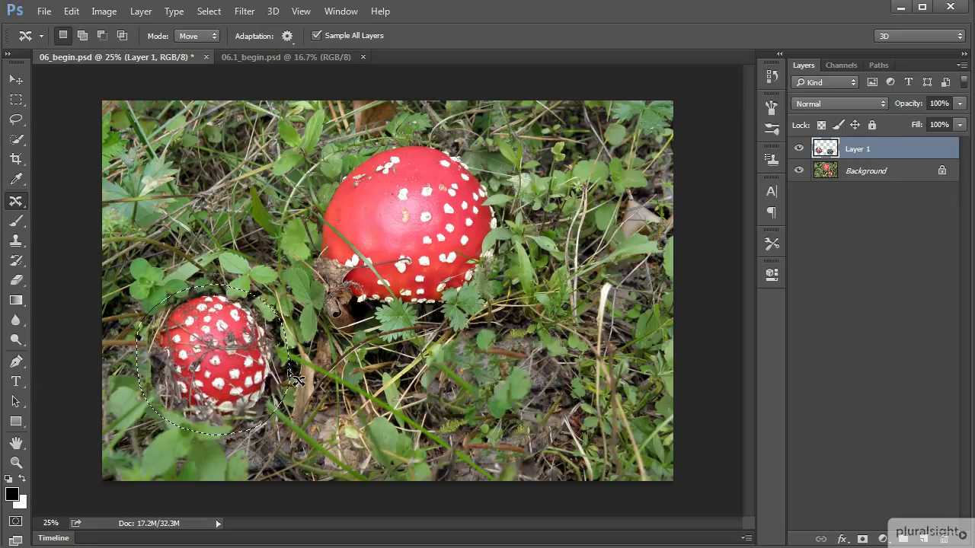
key(ctrl+d)
Set the Content-Aware Move mode to Extend, inspect the moved mushroom without the Background, and add another empty layer
click(287, 36)
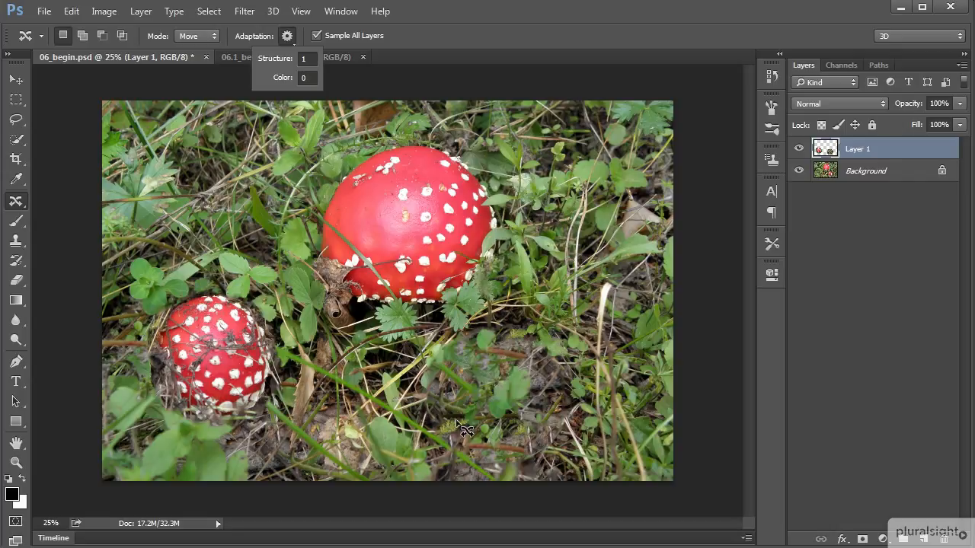
click(206, 37)
click(205, 56)
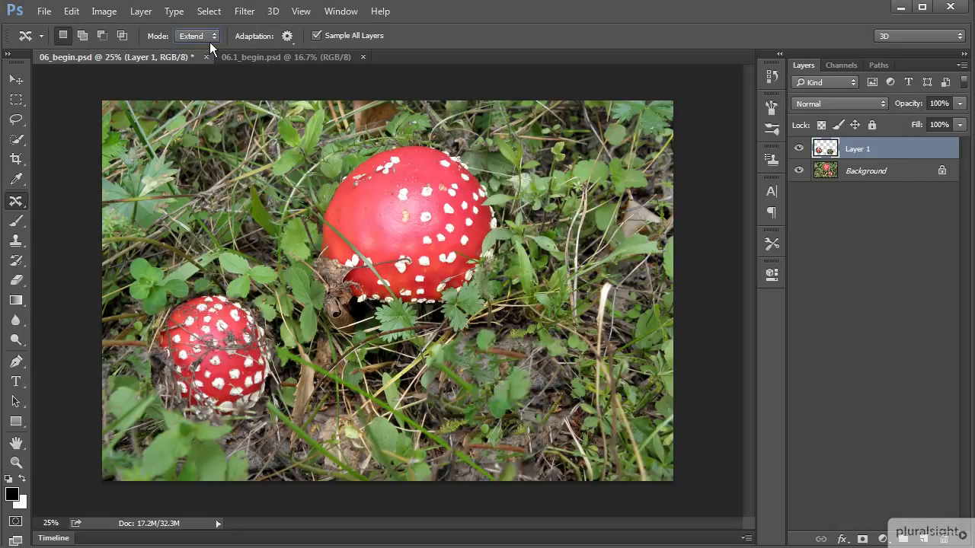
click(798, 171)
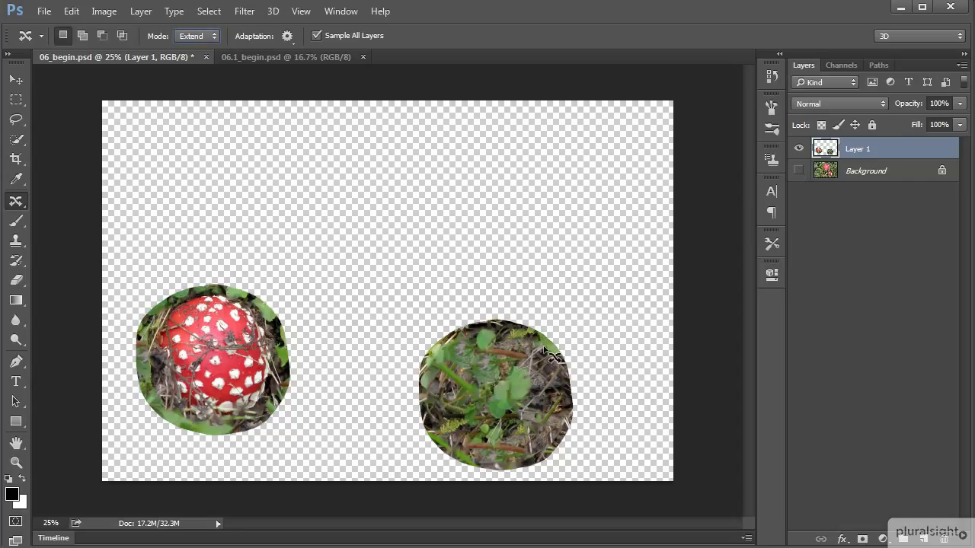
click(798, 171)
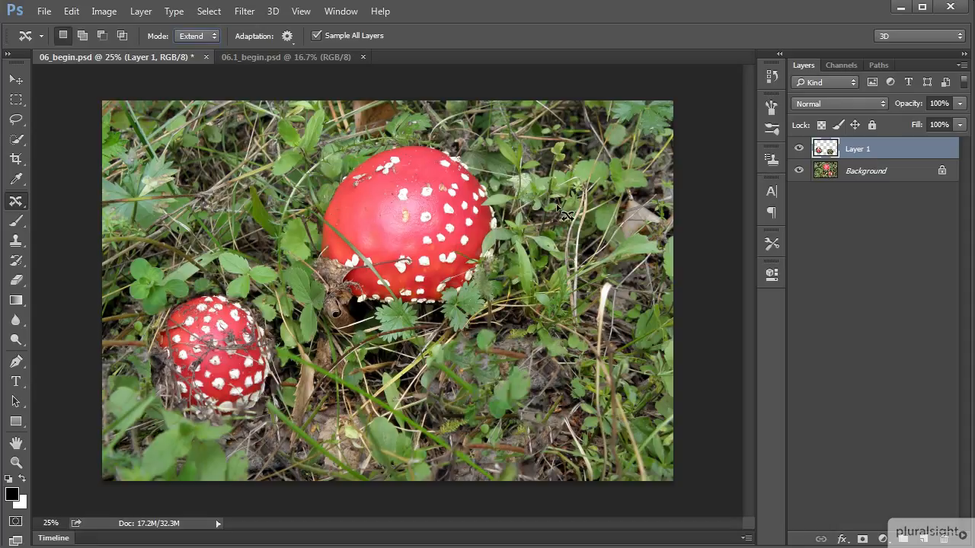
click(923, 540)
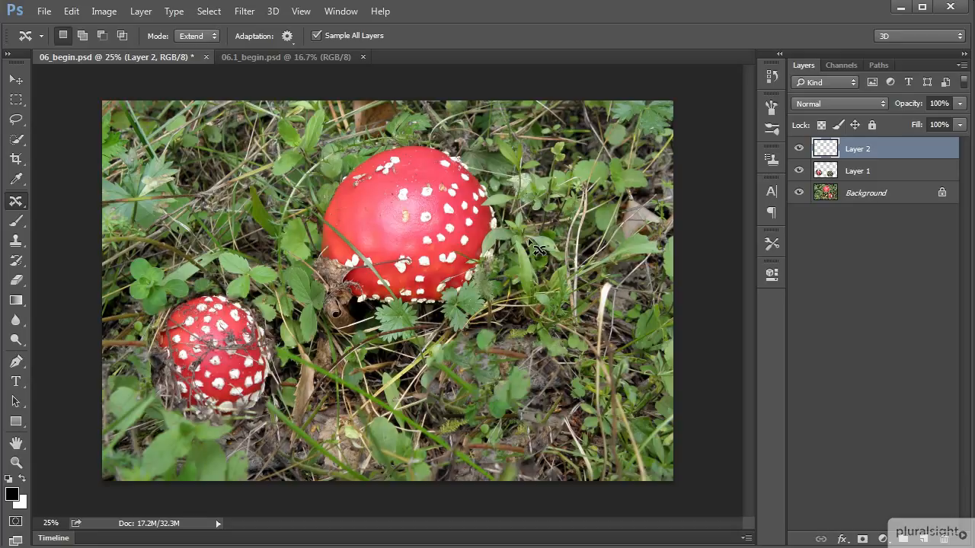
Outline the undergrowth below and right of the large mushroom, extend it over that mushroom to cover it, and deselect
mouse_move(528, 233)
mouse_down()
mouse_move(485, 314)
mouse_move(399, 351)
mouse_move(379, 383)
mouse_move(406, 430)
mouse_move(457, 453)
mouse_move(564, 458)
mouse_move(616, 425)
mouse_move(640, 372)
mouse_move(644, 260)
mouse_move(614, 214)
mouse_move(569, 204)
mouse_move(536, 214)
mouse_up()
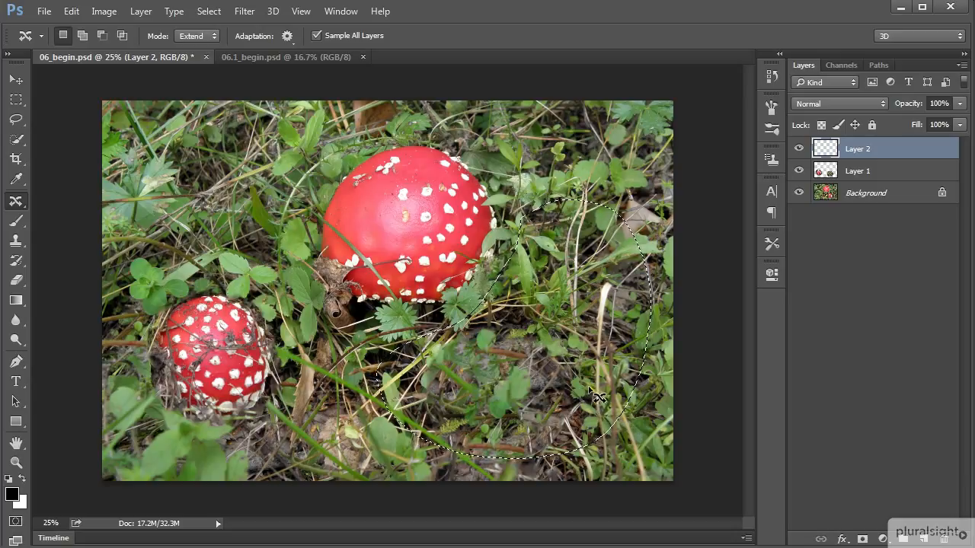
drag(593, 394, 449, 265)
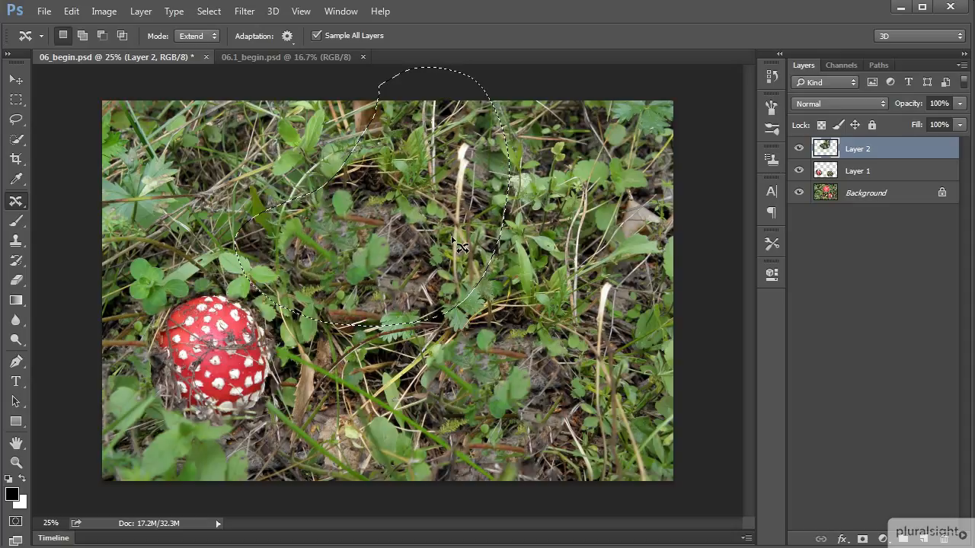
key(ctrl+d)
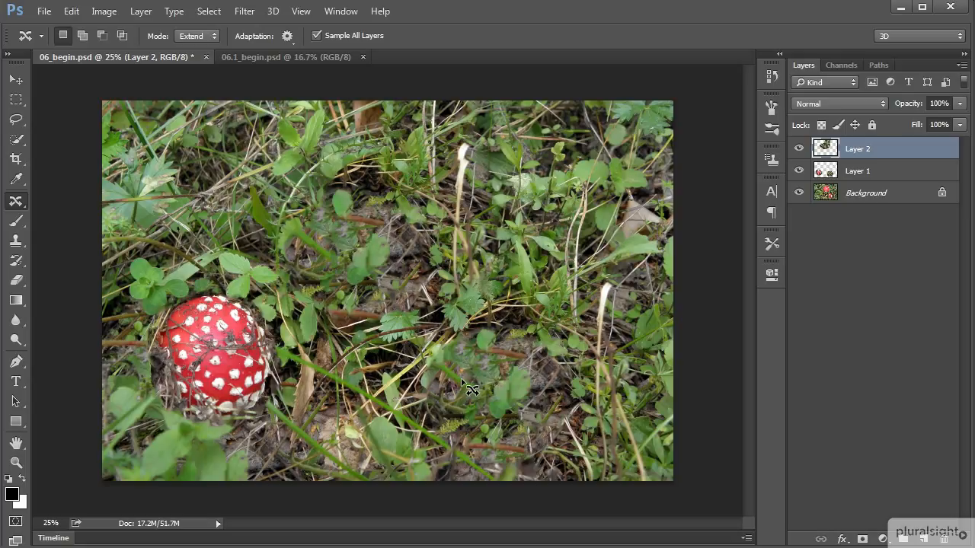
Examine the contents of Layer 2 and Layer 1 in isolation, and show all layers again
click(798, 193)
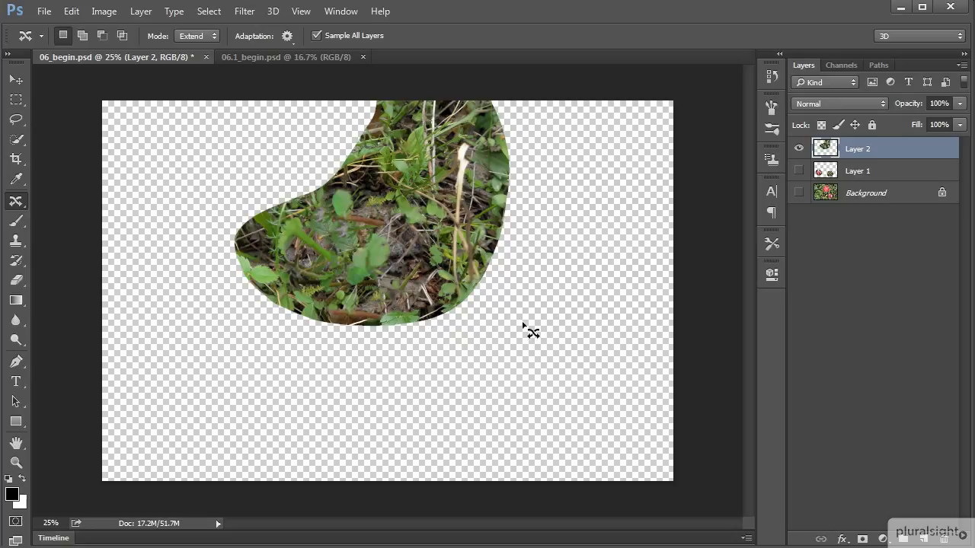
click(798, 148)
click(798, 171)
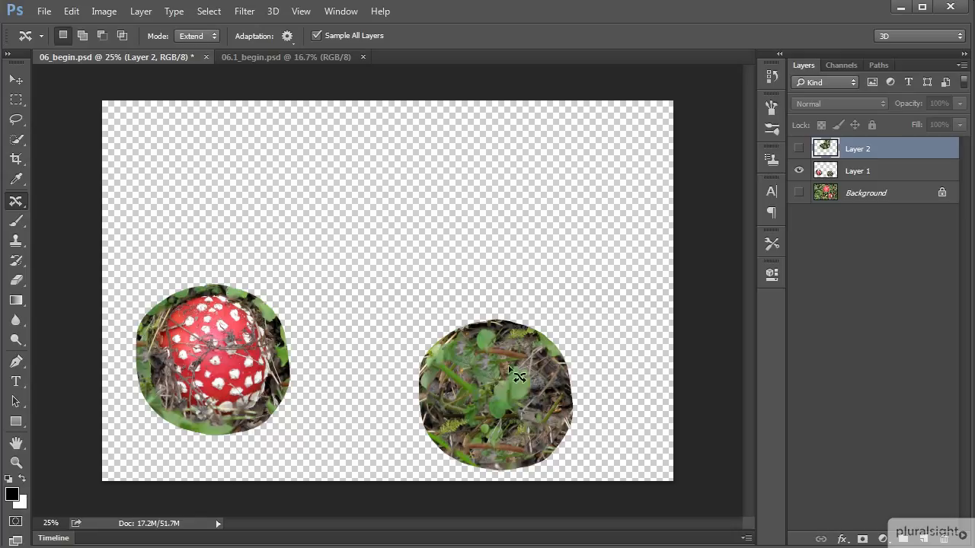
click(799, 171)
click(799, 193)
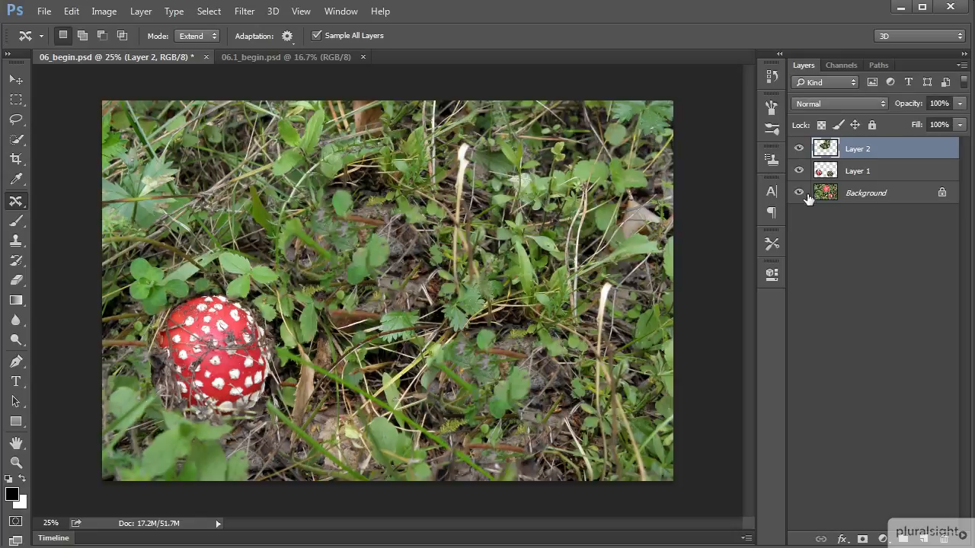
Switch to 06.1_begin.psd, add a new empty layer, and set the Content-Aware Move mode to Move
click(295, 57)
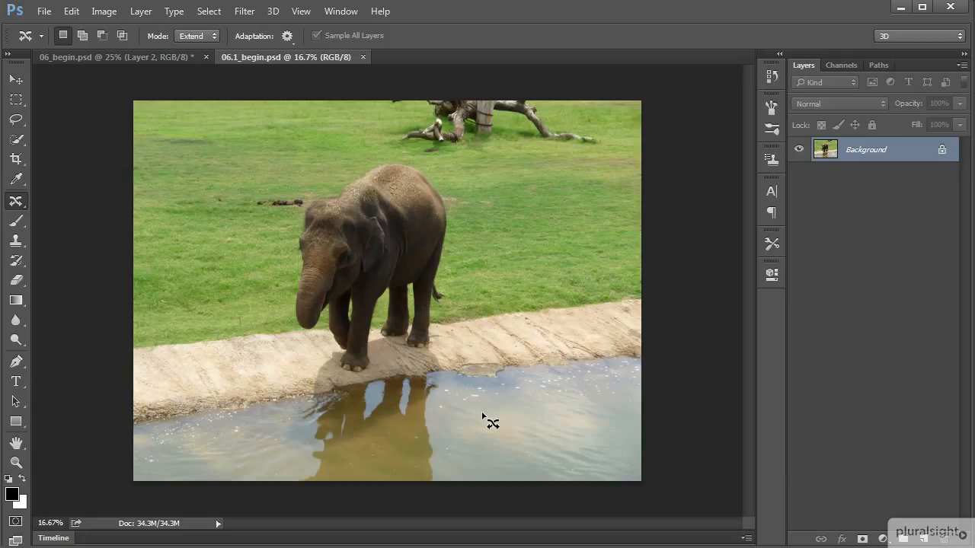
click(922, 540)
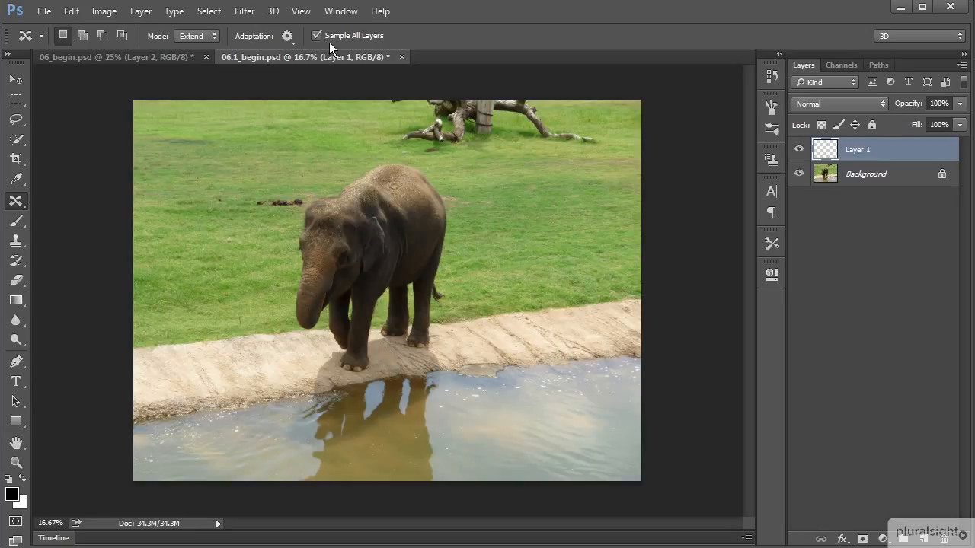
click(211, 36)
Outline the elephant with its reflection, move it to the photo's left side, deselect, and check the layer without the Background
mouse_move(312, 183)
mouse_down()
mouse_move(254, 193)
mouse_move(247, 221)
mouse_move(274, 253)
mouse_move(301, 394)
mouse_move(286, 476)
mouse_move(310, 495)
mouse_move(432, 504)
mouse_move(458, 484)
mouse_move(464, 440)
mouse_move(457, 197)
mouse_move(440, 166)
mouse_move(421, 157)
mouse_move(387, 154)
mouse_move(317, 171)
mouse_up()
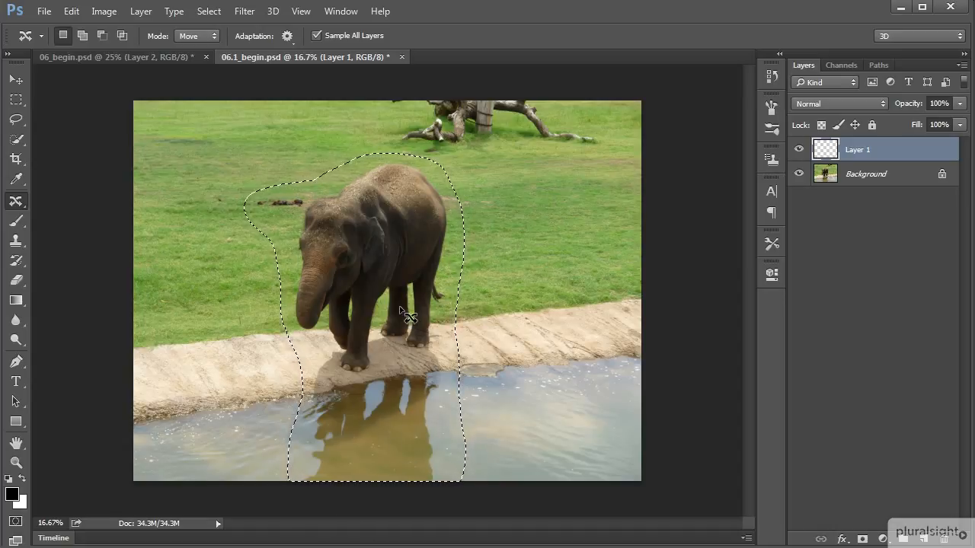
drag(396, 303, 276, 318)
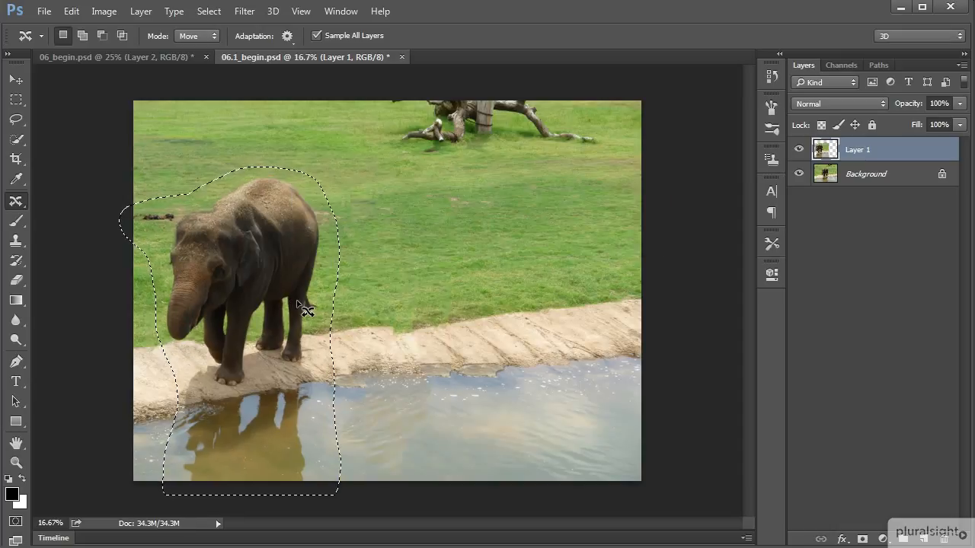
key(ctrl+d)
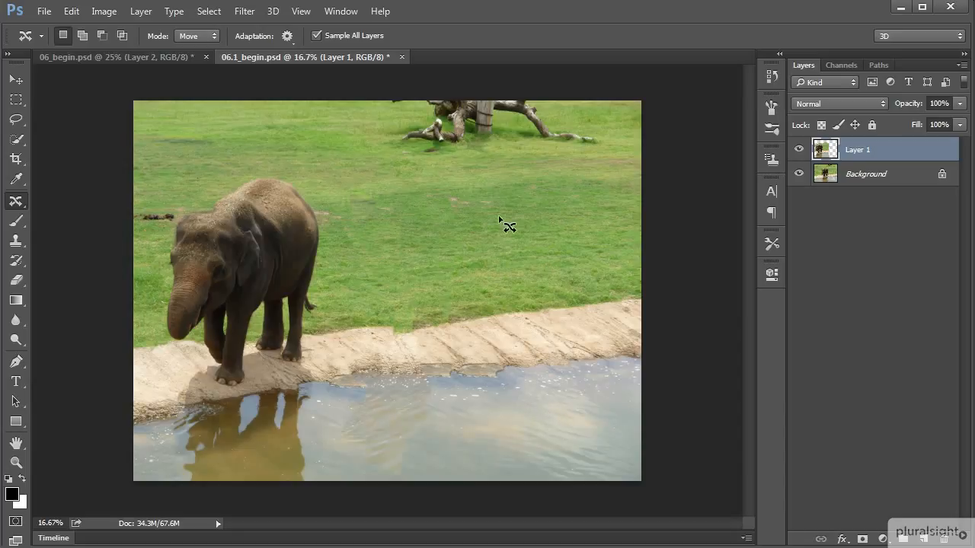
click(800, 175)
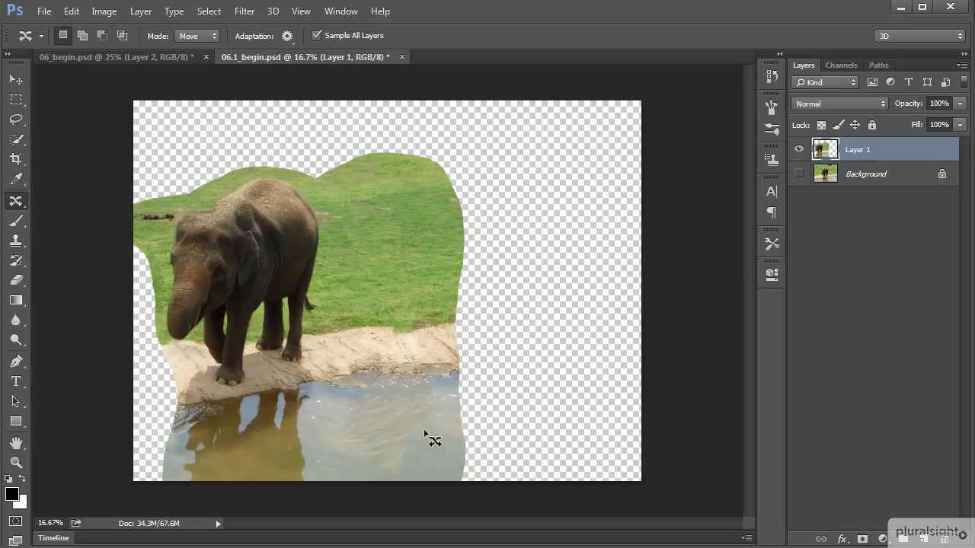
click(797, 174)
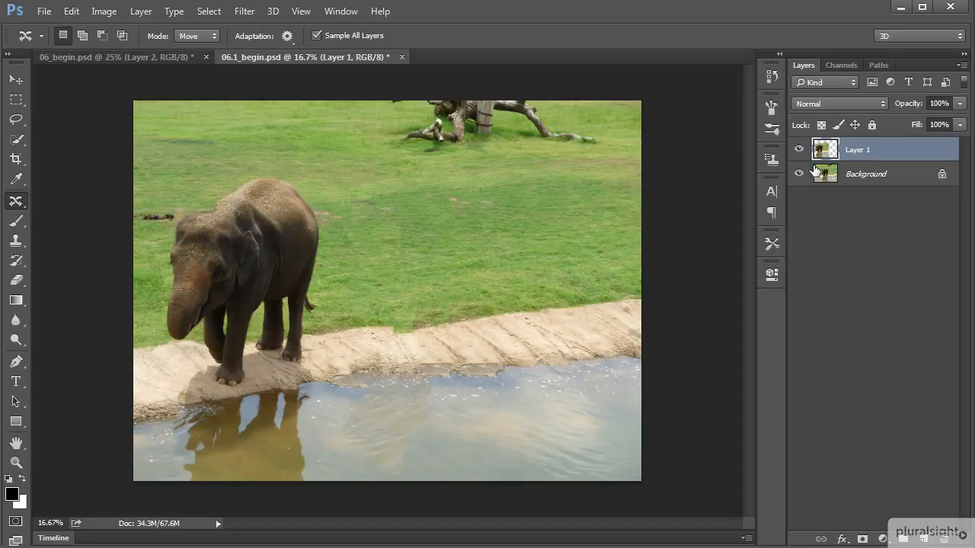
Add another empty layer and, in Extend mode, extend a piece of the stone bank over the jagged grass edge beside the elephant
click(926, 538)
click(212, 37)
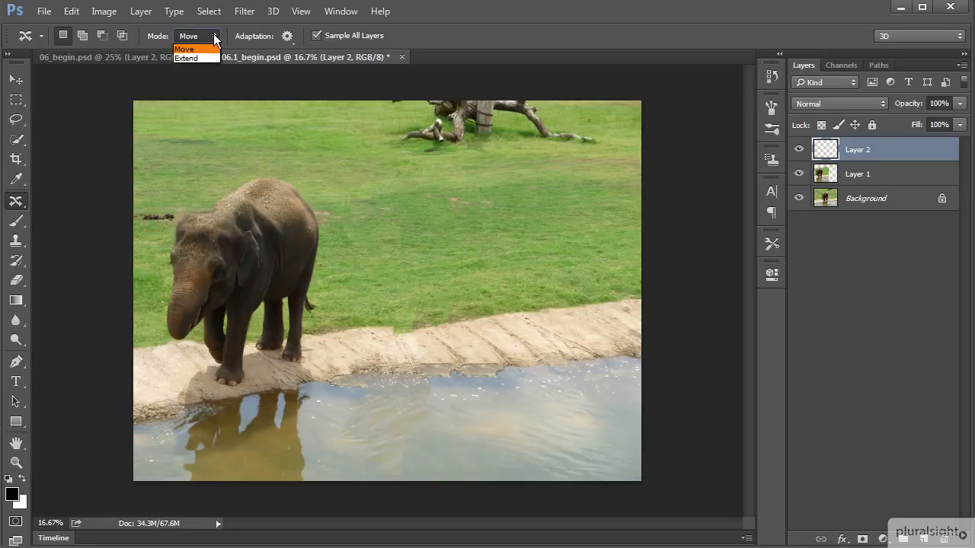
click(208, 58)
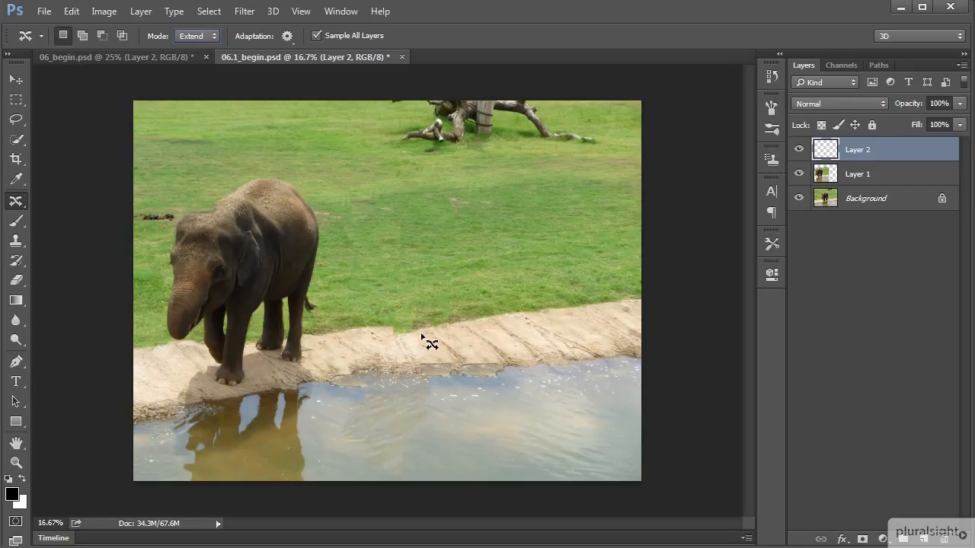
mouse_move(432, 332)
mouse_down()
mouse_move(380, 345)
mouse_move(420, 354)
mouse_move(440, 344)
mouse_move(432, 333)
mouse_move(404, 344)
mouse_move(404, 331)
mouse_up()
click(464, 323)
Hide and reshow Layer 1 and Layer 2 to compare the retouched elephant photo with the original
click(798, 149)
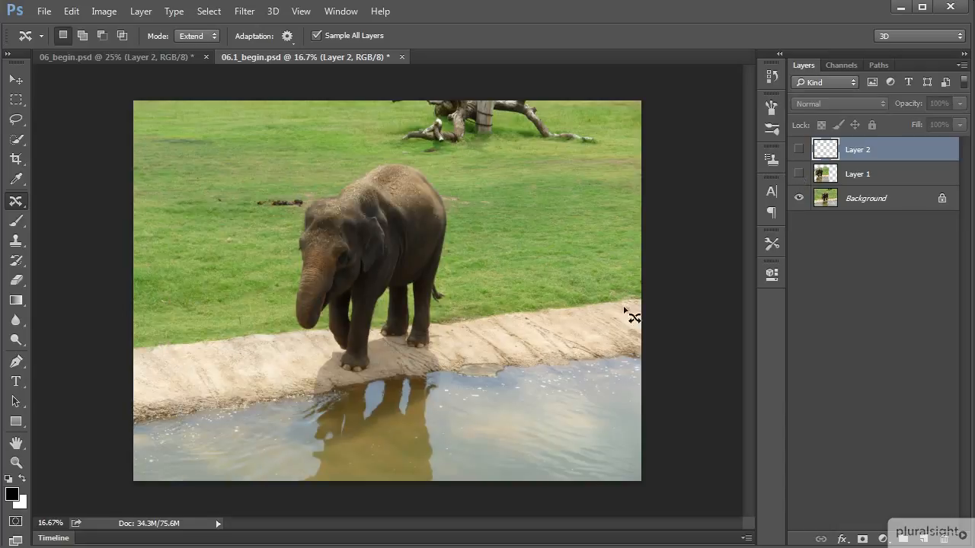
drag(802, 174, 801, 159)
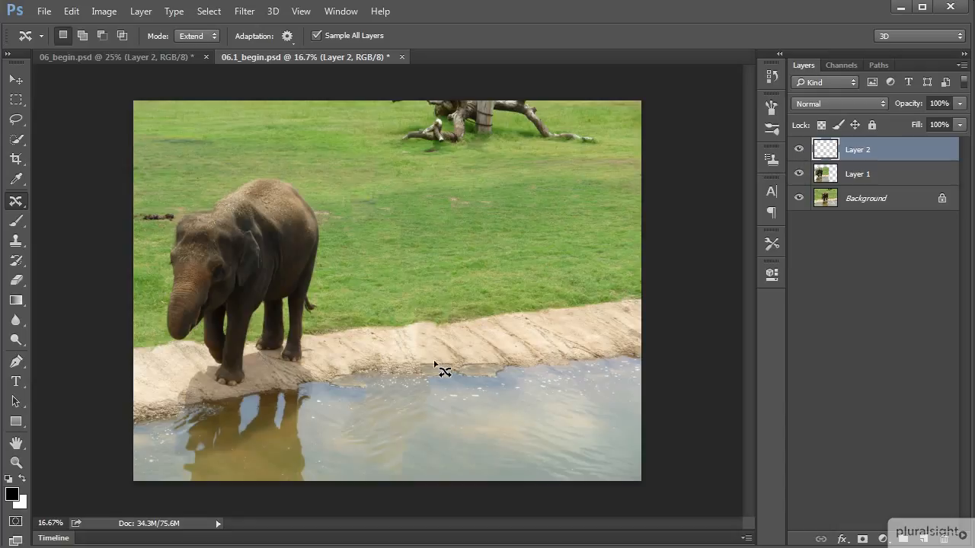
Try to extend a patch of clear water over the uneven water to the right of the elephant's reflection
mouse_move(485, 387)
mouse_down()
mouse_move(451, 394)
mouse_move(446, 426)
mouse_move(541, 437)
mouse_move(571, 415)
mouse_move(544, 388)
mouse_move(495, 384)
mouse_move(480, 389)
mouse_move(475, 418)
mouse_move(396, 424)
mouse_up()
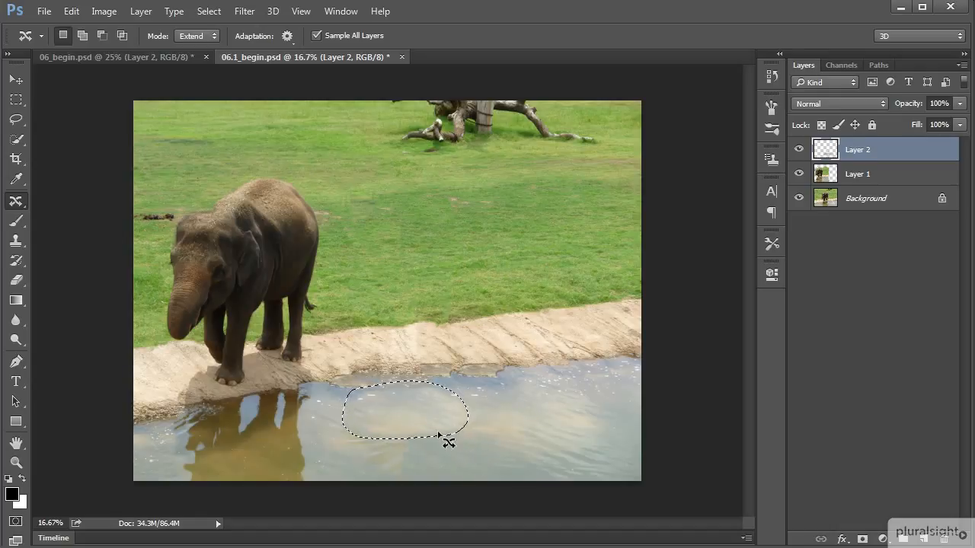
click(447, 455)
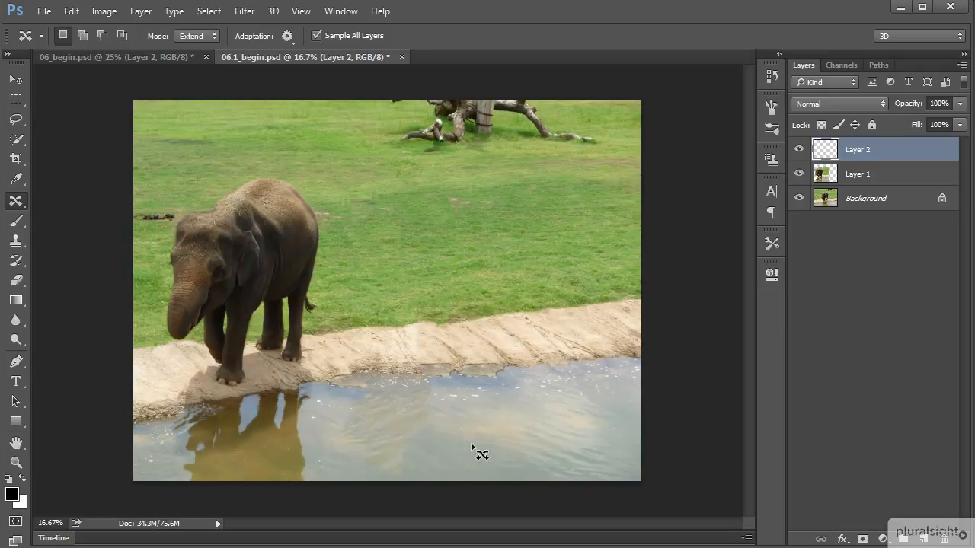
Set the Content-Aware Move tool's Color adaptation to 6
click(288, 36)
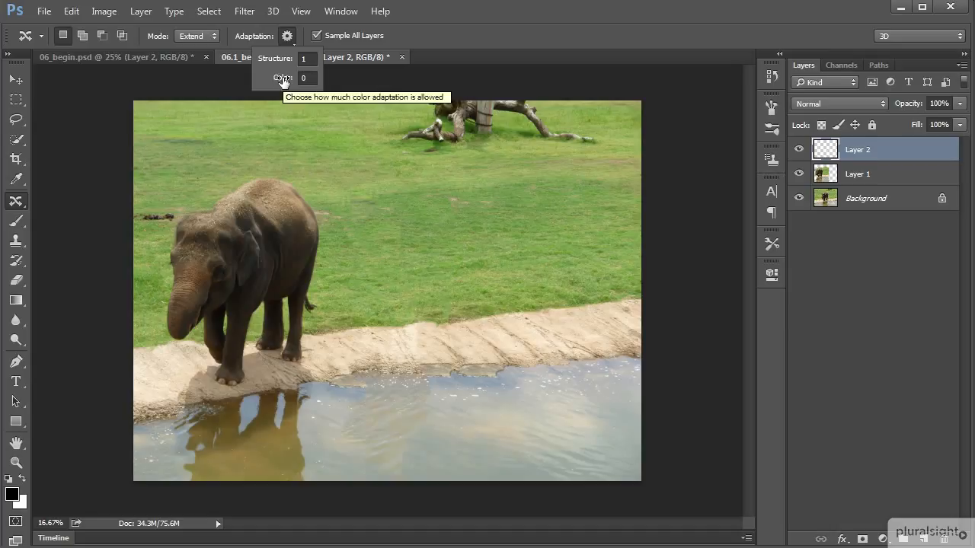
click(309, 79)
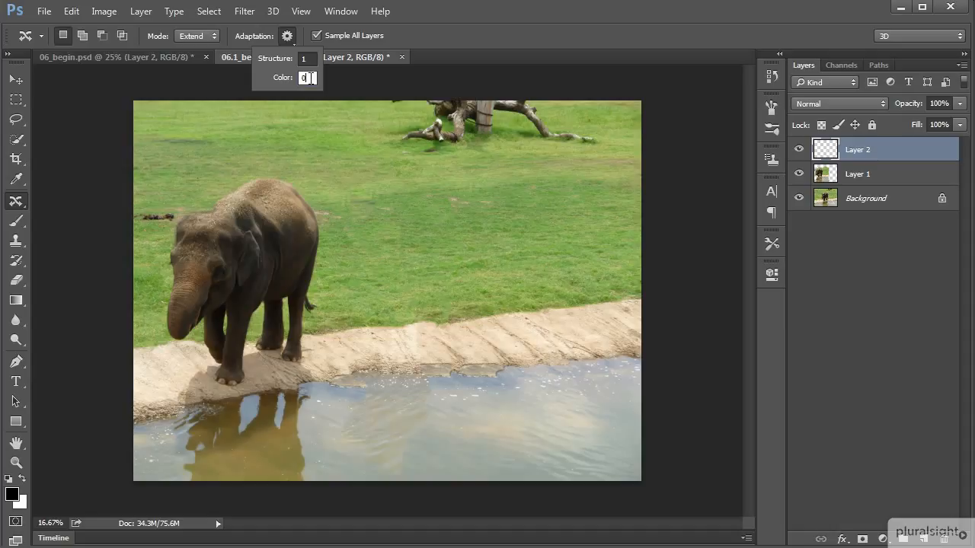
text(6)
key(Return)
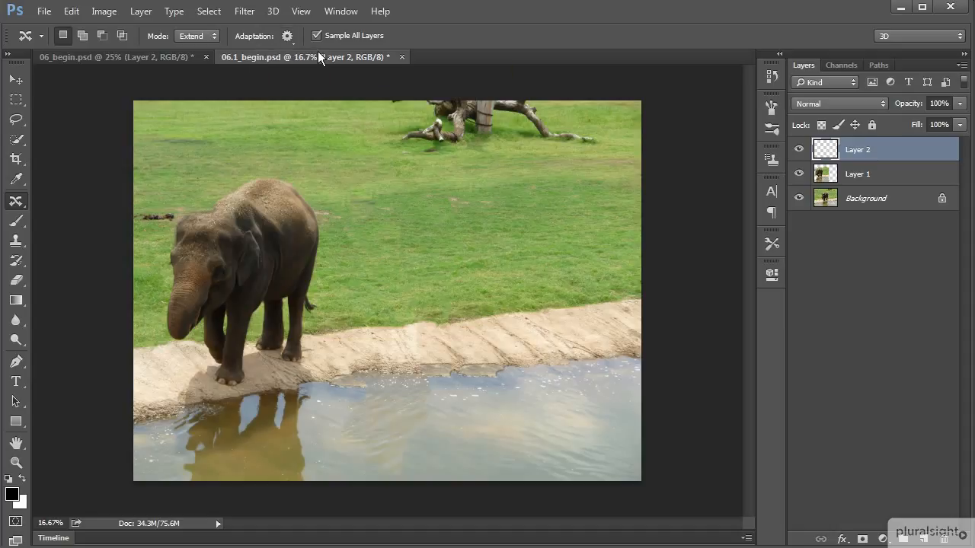
Extend two patches of clear water over the uneven water beside the elephant's reflection, one below the bank and one lower down, deselecting after each
mouse_move(496, 383)
mouse_down()
mouse_move(441, 390)
mouse_move(438, 418)
mouse_move(457, 435)
mouse_move(519, 437)
mouse_move(581, 413)
mouse_move(570, 384)
mouse_move(499, 388)
mouse_up()
mouse_move(533, 420)
mouse_down()
mouse_move(463, 411)
mouse_move(418, 420)
mouse_up()
drag(415, 422, 421, 399)
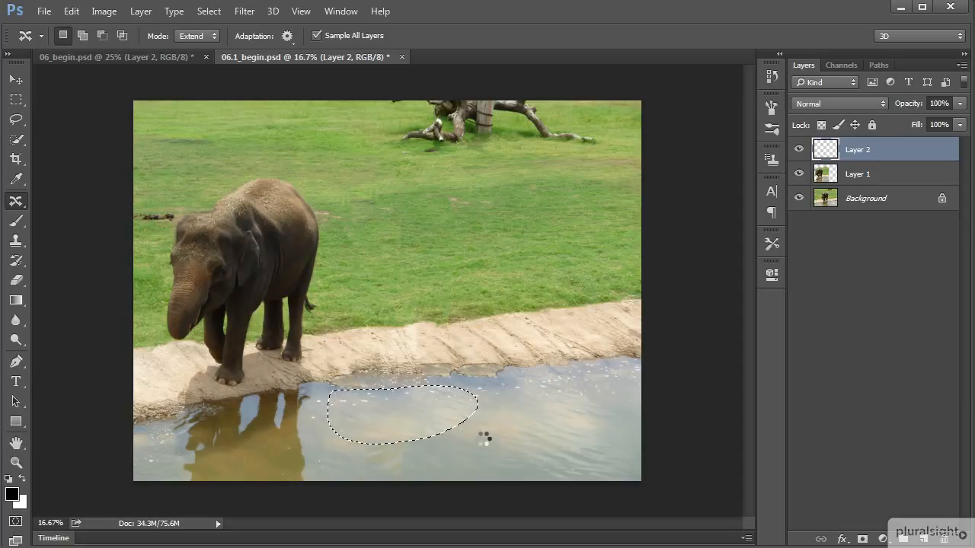
key(ctrl+d)
mouse_move(481, 426)
mouse_down()
mouse_move(427, 429)
mouse_move(417, 440)
mouse_move(423, 466)
mouse_move(527, 463)
mouse_move(537, 439)
mouse_move(489, 423)
mouse_move(493, 455)
mouse_move(402, 457)
mouse_up()
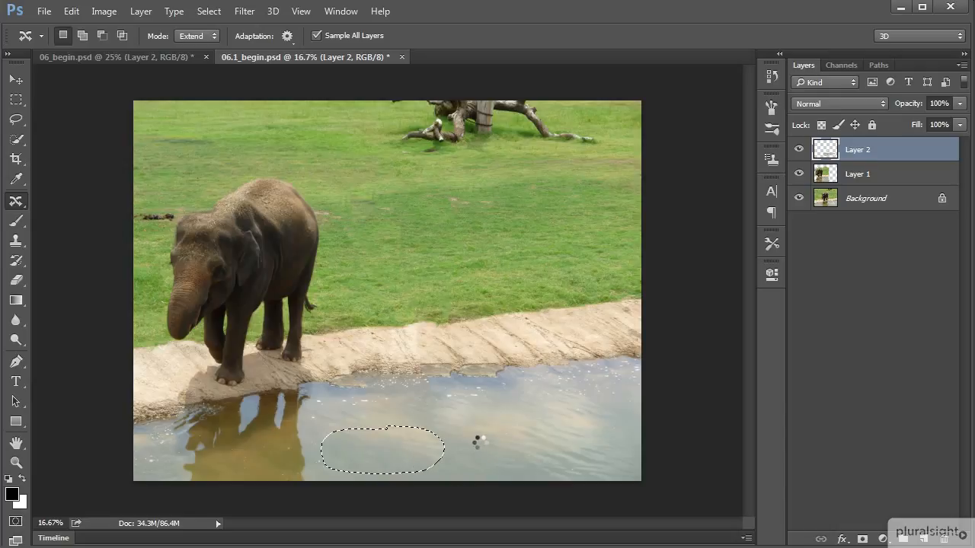
key(ctrl+d)
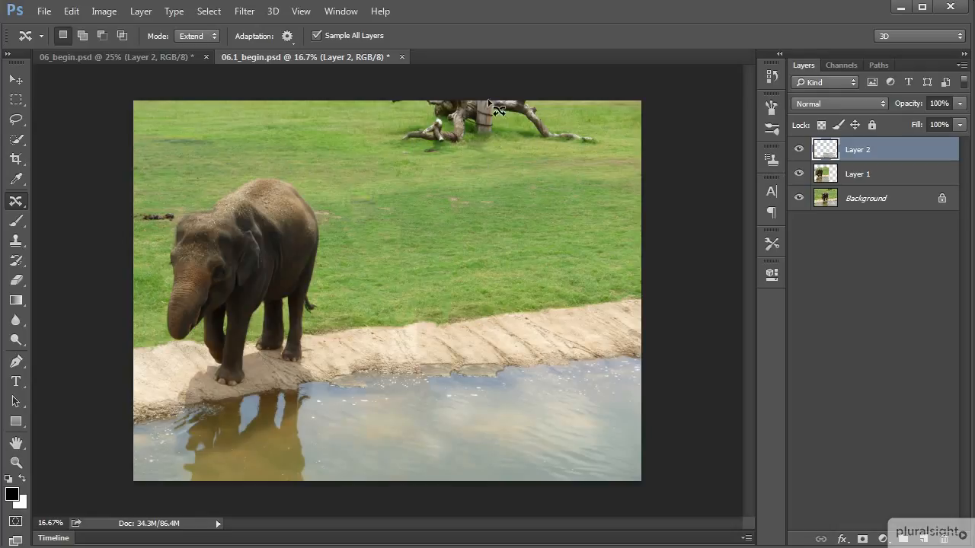
Extend grass over the tree stump and branches at the photo's upper edge and over the dark log beside the elephant's head, then deselect
mouse_move(380, 152)
mouse_down()
mouse_move(594, 151)
mouse_move(618, 155)
mouse_move(627, 179)
mouse_move(618, 198)
mouse_move(573, 211)
mouse_move(432, 214)
mouse_move(391, 198)
mouse_move(383, 153)
mouse_up()
mouse_move(509, 183)
mouse_down()
mouse_move(526, 200)
mouse_move(519, 147)
mouse_up()
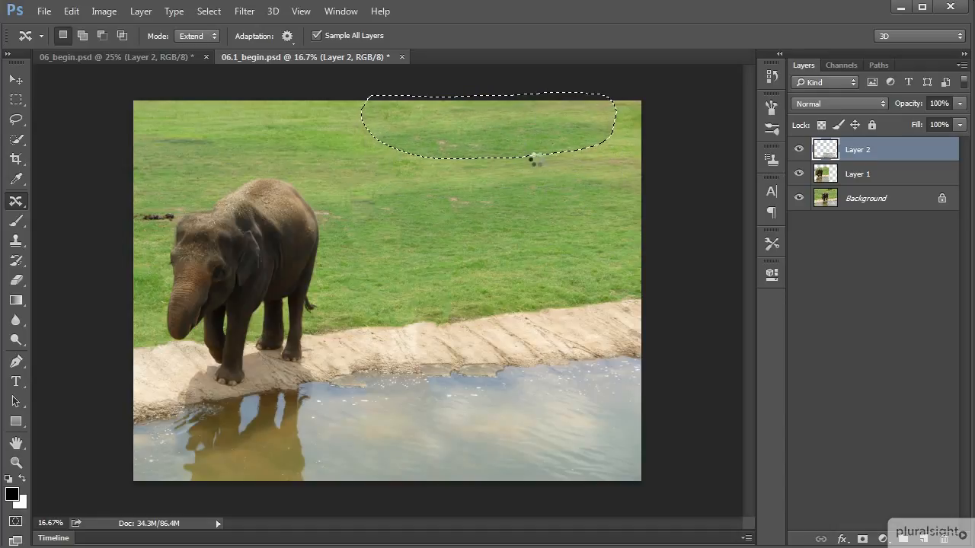
key(ctrl+d)
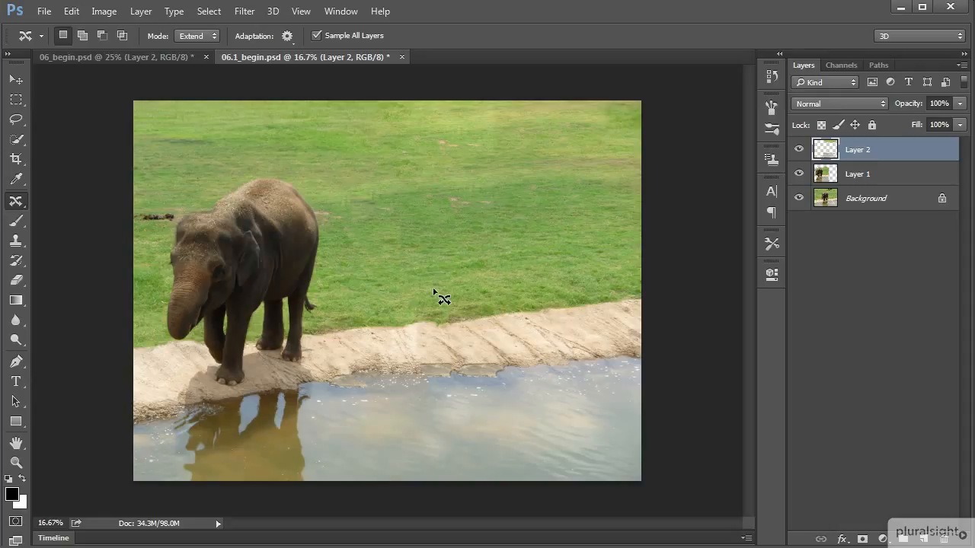
mouse_move(175, 212)
mouse_down()
mouse_move(131, 201)
mouse_move(152, 192)
mouse_move(178, 195)
mouse_move(169, 219)
mouse_up()
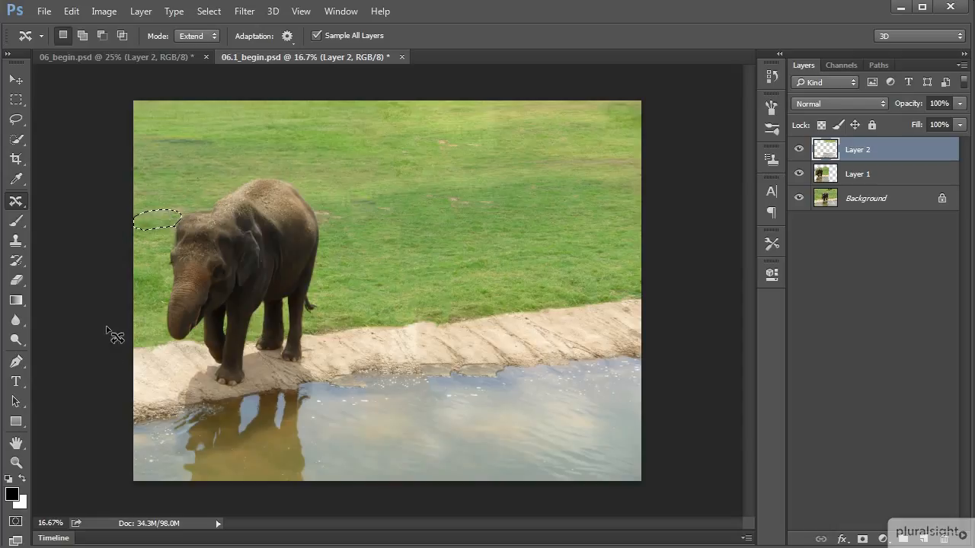
click(218, 187)
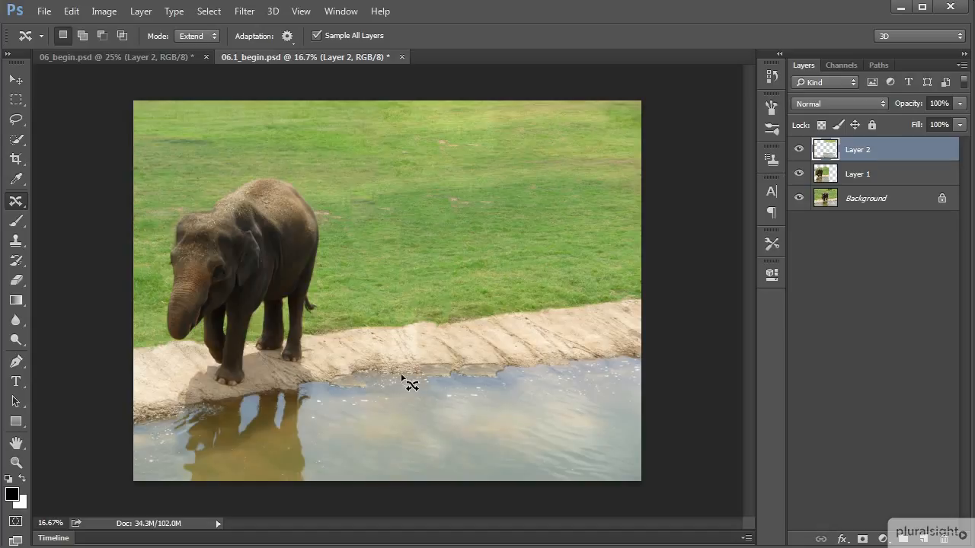
Extend three pieces of stone bank over the uneven waterline and the pale patch to the right of the elephant, deselecting after each
mouse_move(548, 351)
mouse_down()
mouse_move(519, 365)
mouse_move(562, 358)
mouse_move(555, 347)
mouse_move(535, 360)
mouse_move(356, 379)
mouse_up()
key(ctrl+d)
mouse_move(380, 333)
mouse_down()
mouse_move(336, 346)
mouse_move(347, 361)
mouse_move(402, 352)
mouse_move(383, 338)
mouse_up()
drag(385, 341, 417, 347)
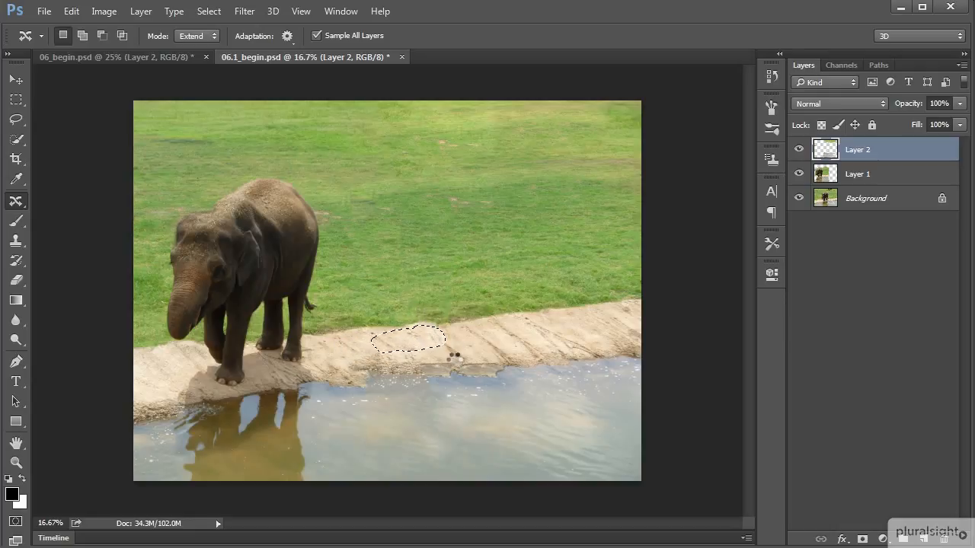
key(ctrl+d)
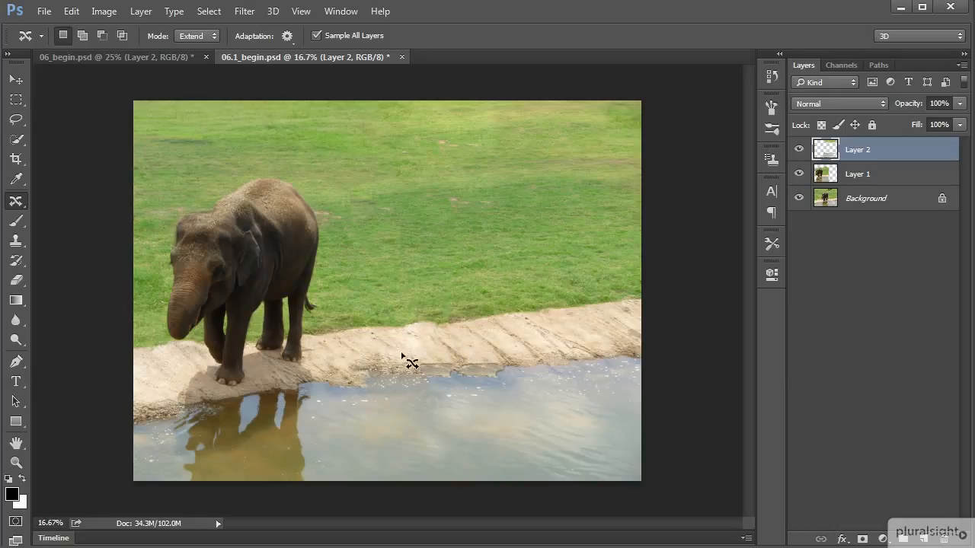
mouse_move(380, 358)
mouse_down()
mouse_move(397, 372)
mouse_move(408, 356)
mouse_move(396, 355)
mouse_up()
drag(397, 367, 428, 372)
key(ctrl+d)
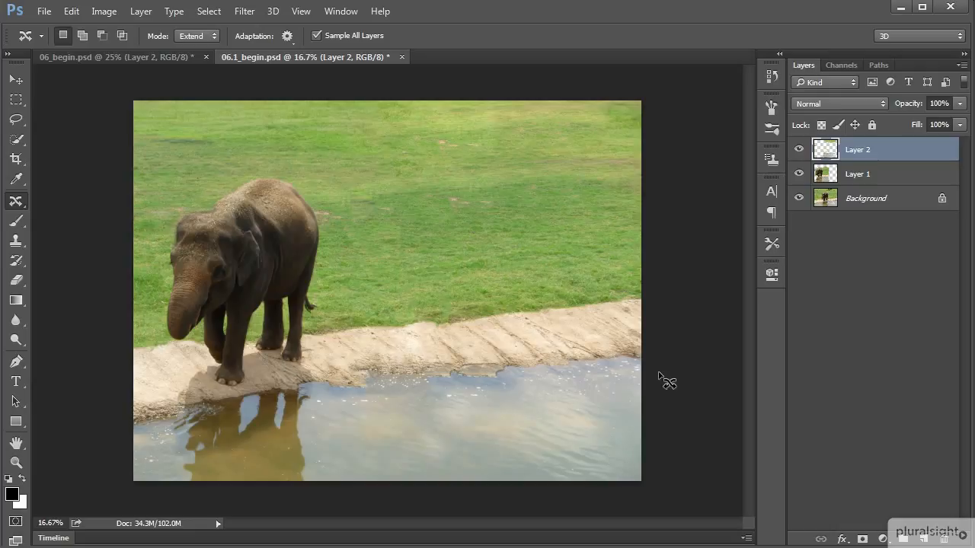
Compare with the original Background, examine Layer 1 and Layer 2 each on its own, and show all layers again
click(800, 168)
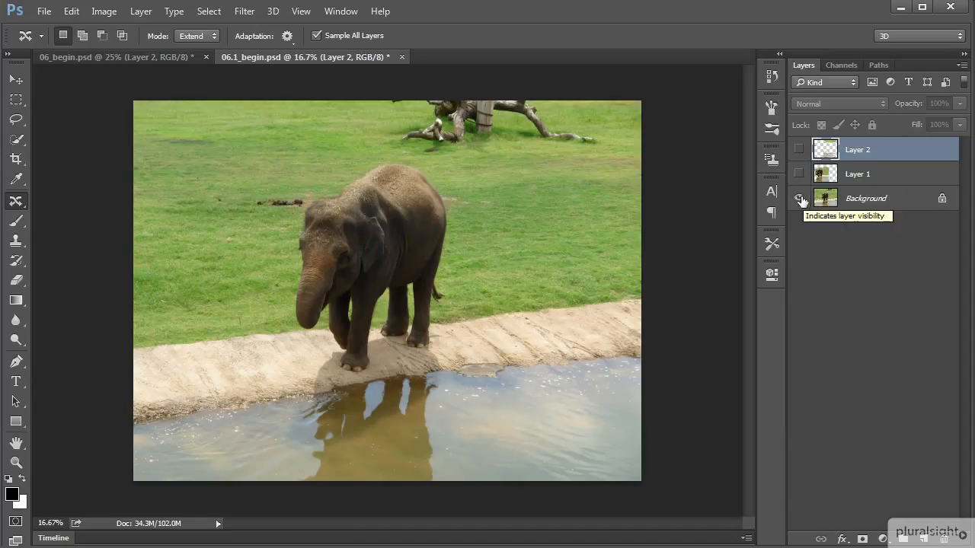
click(798, 198)
click(799, 174)
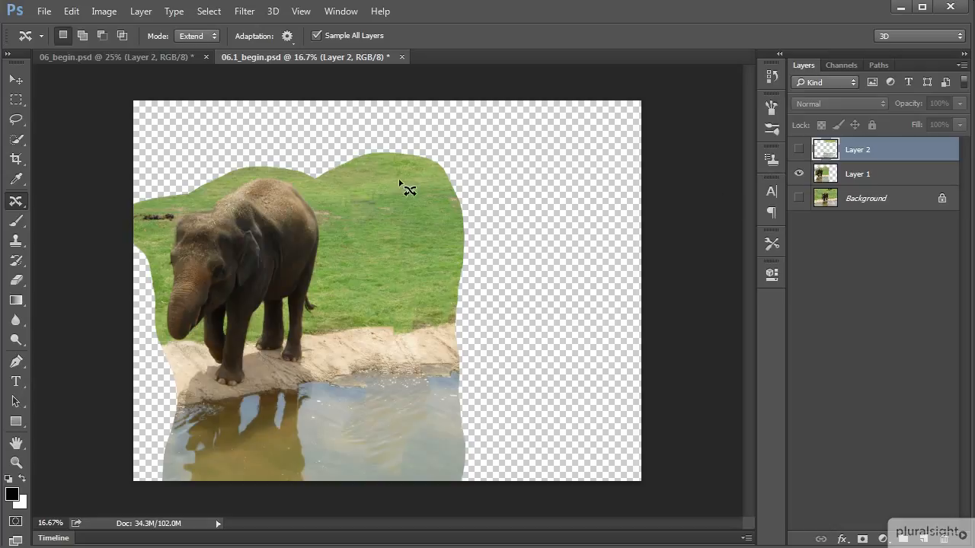
click(799, 174)
click(798, 150)
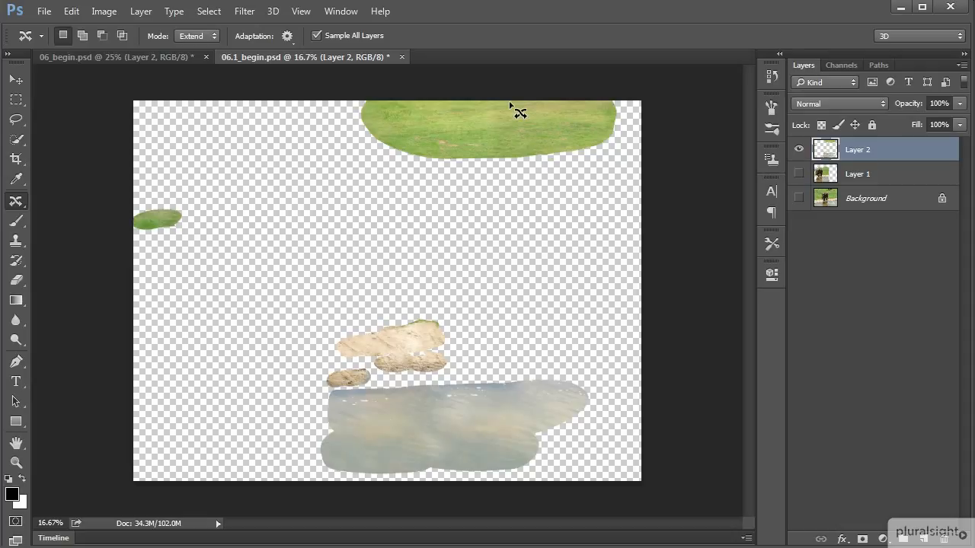
drag(799, 174, 799, 199)
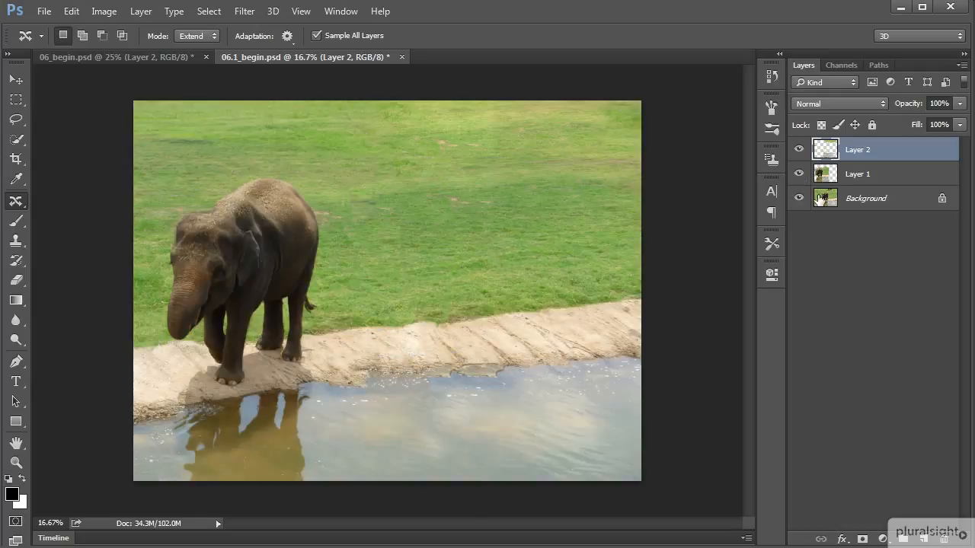